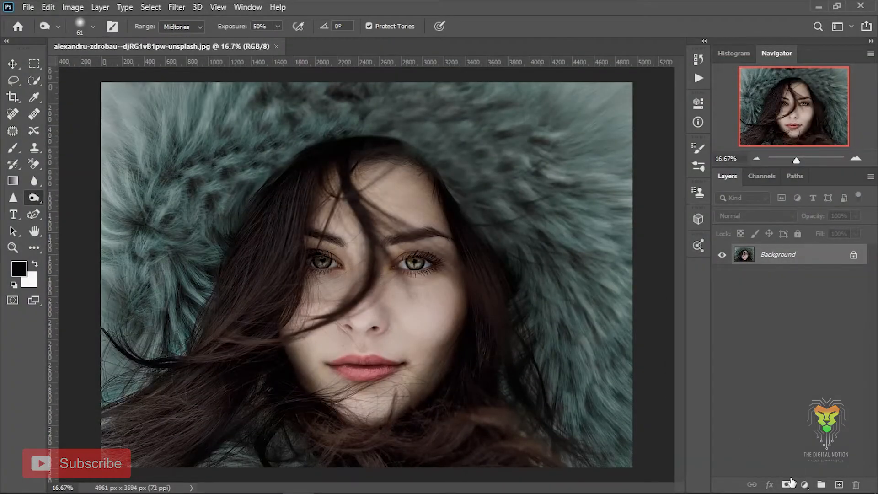
# Add a Channel Mixer adjustment layer above the background and enable its Monochrome option.
pyautogui.click(805, 484)
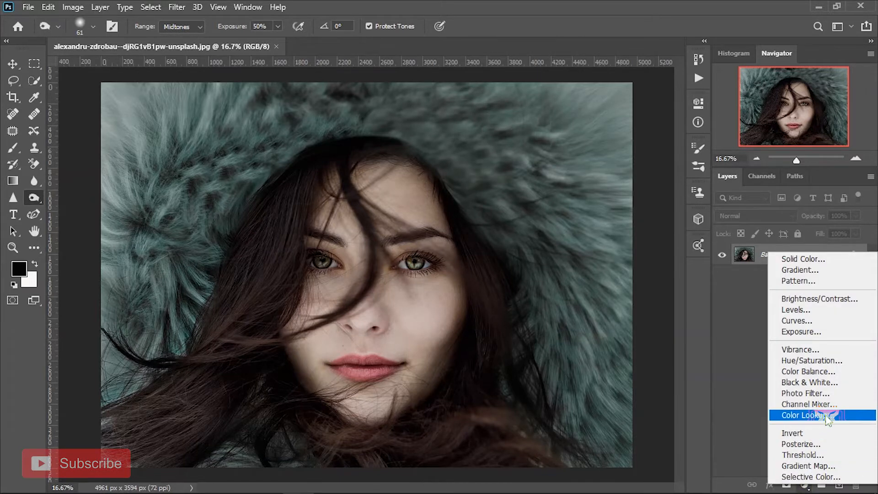
pyautogui.click(843, 404)
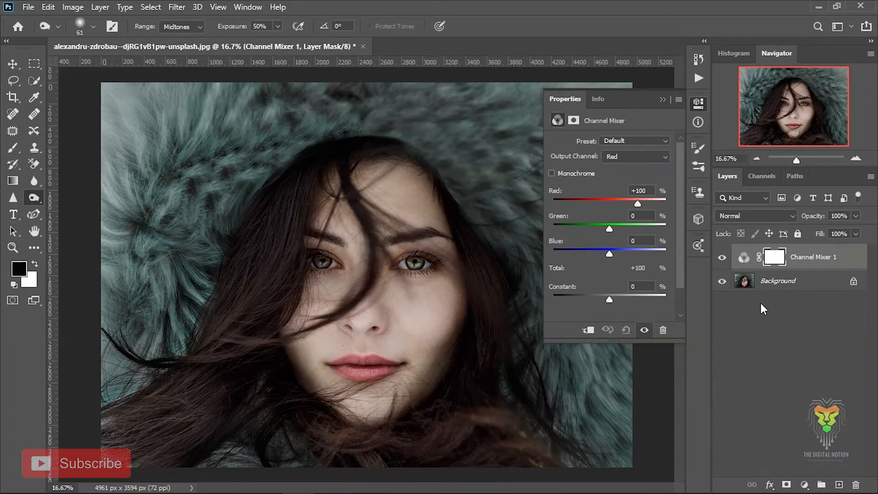
pyautogui.click(576, 174)
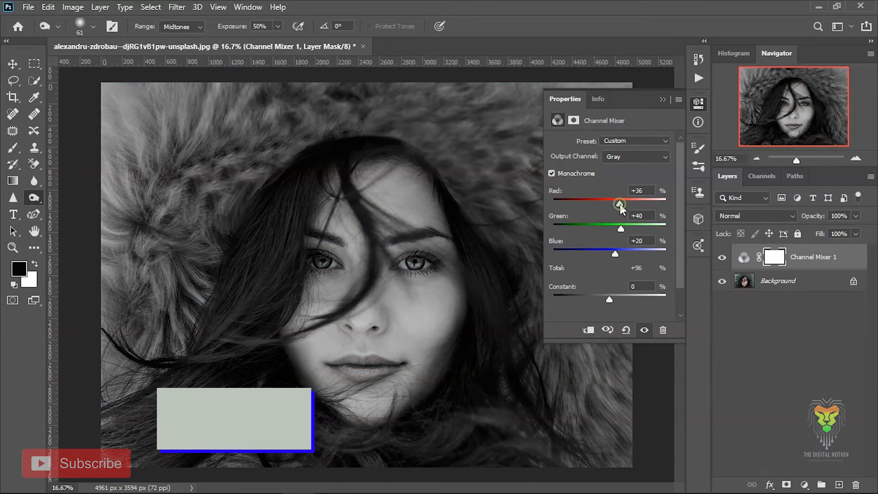
# Set the Channel Mixer's monochrome mix to Red +45%, Green +50% and Blue +5%.
pyautogui.moveTo(620, 204)
pyautogui.mouseDown()
pyautogui.moveTo(610, 204)
pyautogui.moveTo(621, 206)
pyautogui.mouseUp()
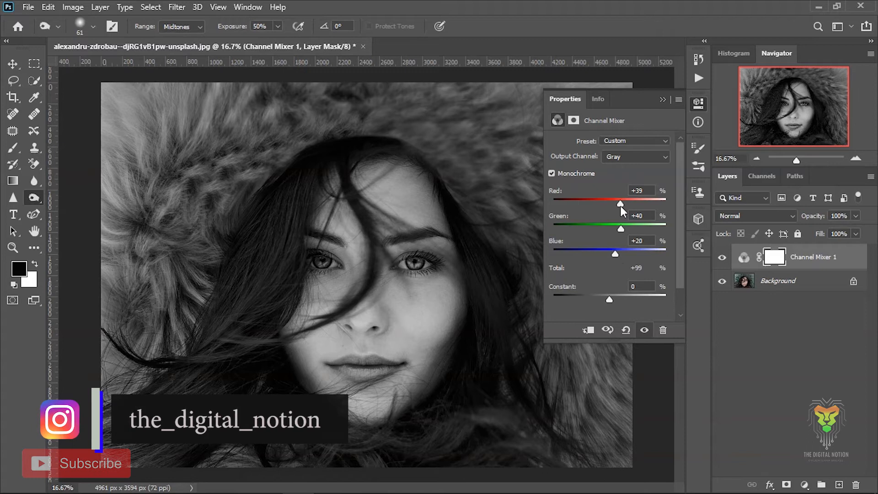
pyautogui.moveTo(622, 229); pyautogui.dragTo(625, 229)
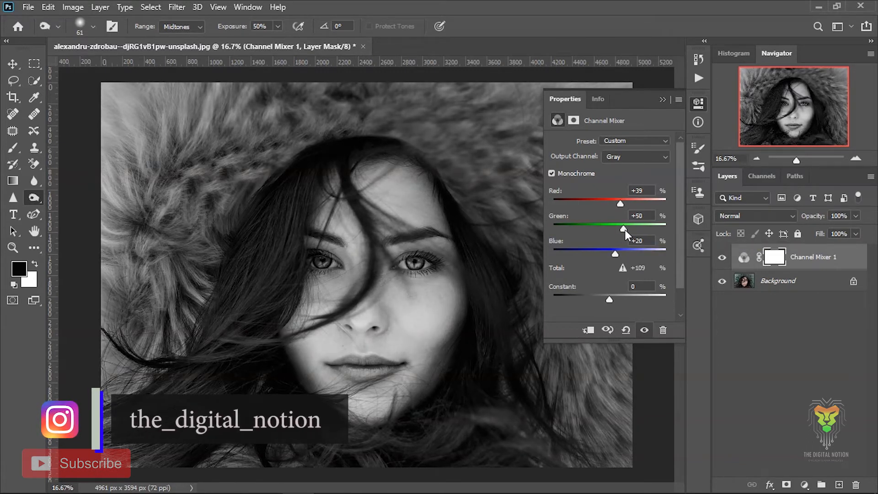
pyautogui.moveTo(625, 228); pyautogui.dragTo(612, 254)
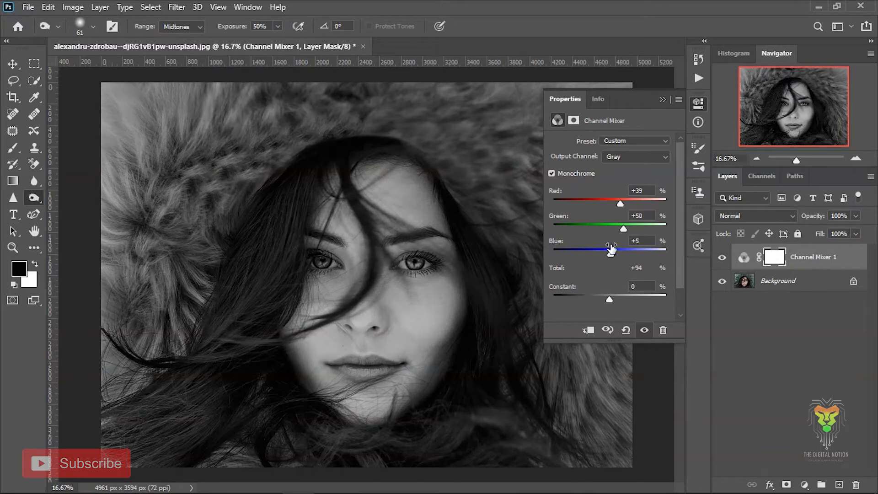
pyautogui.moveTo(622, 206); pyautogui.dragTo(621, 205)
pyautogui.click(642, 190)
pyautogui.write('45')
pyautogui.press('Return')
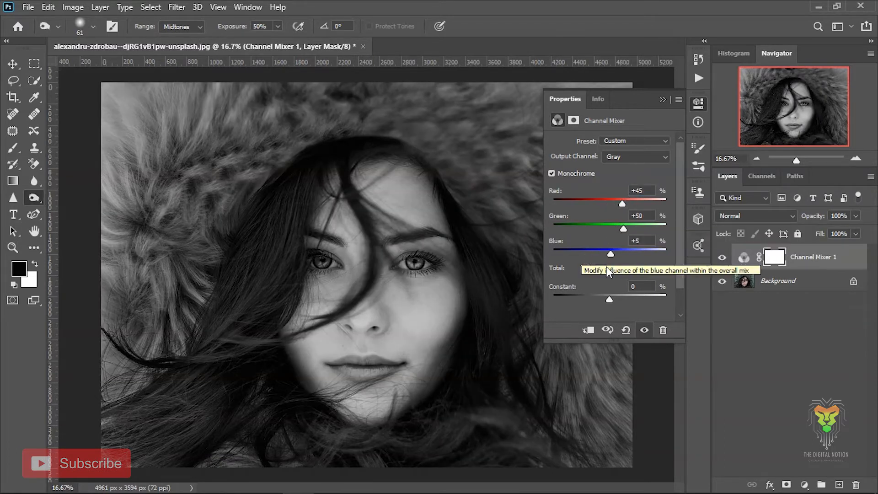
# Set the Channel Mixer's Blue to +2% and its Constant to +2%.
pyautogui.click(644, 241)
pyautogui.write('2')
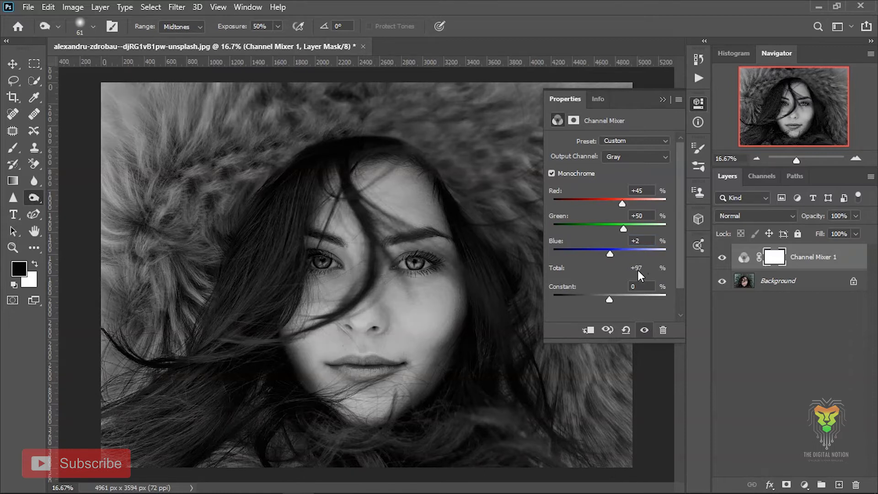
pyautogui.moveTo(610, 256)
pyautogui.mouseDown()
pyautogui.moveTo(620, 255)
pyautogui.moveTo(610, 253)
pyautogui.mouseUp()
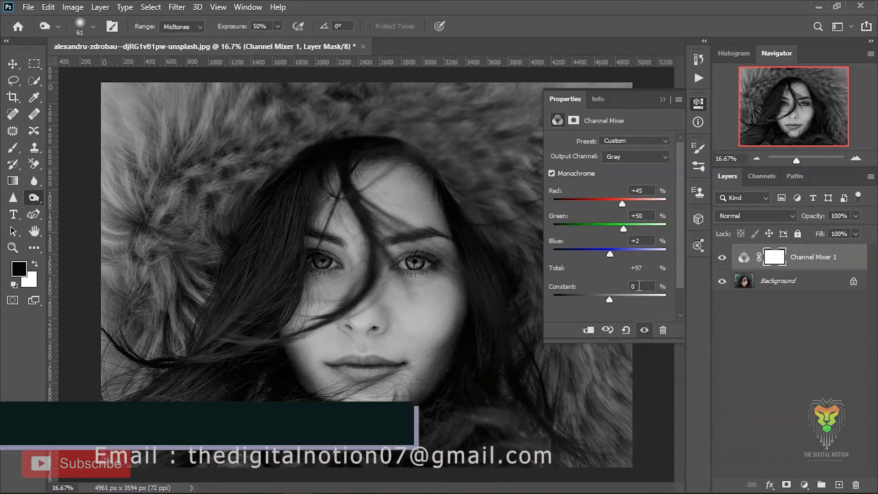
pyautogui.scroll(2, 640, 287)
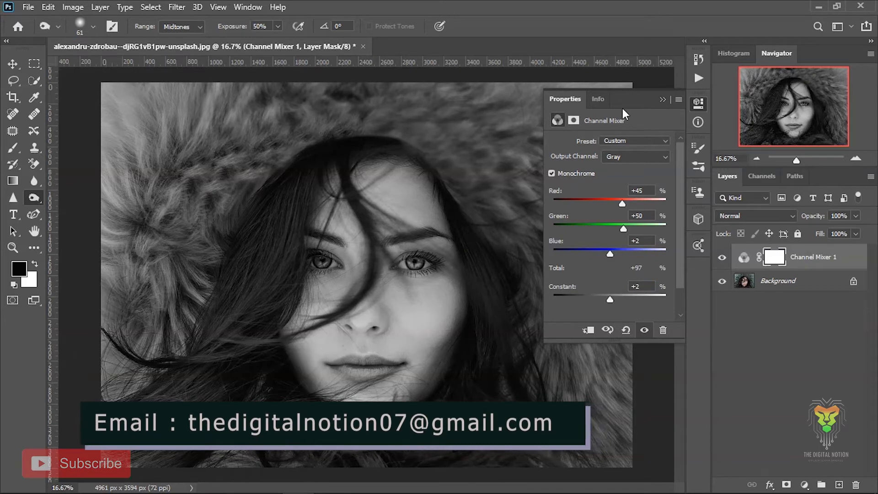
pyautogui.click(662, 100)
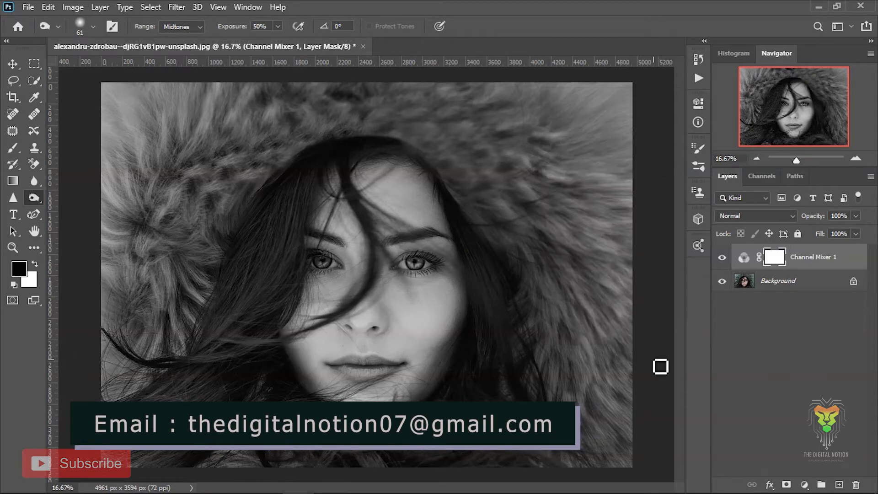
# Add a Curves adjustment layer and bend its RGB curve slightly upward through shadows and midtones, lowering the white endpoint.
pyautogui.click(803, 485)
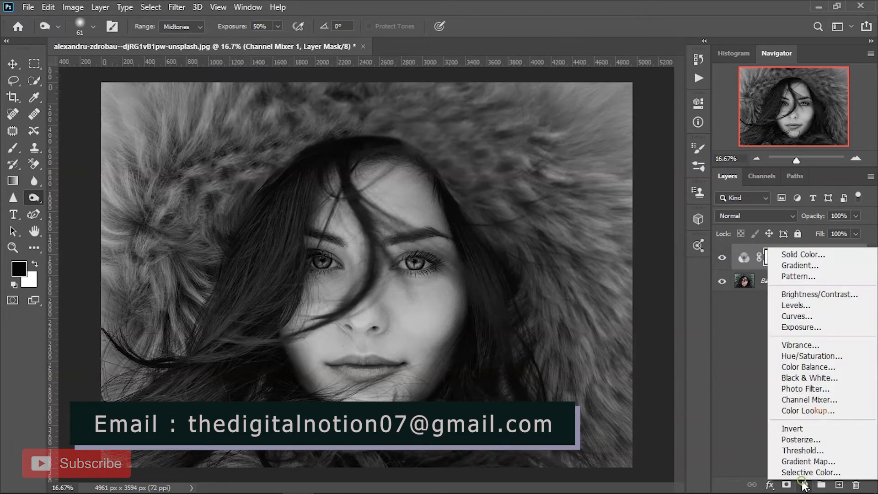
pyautogui.click(826, 318)
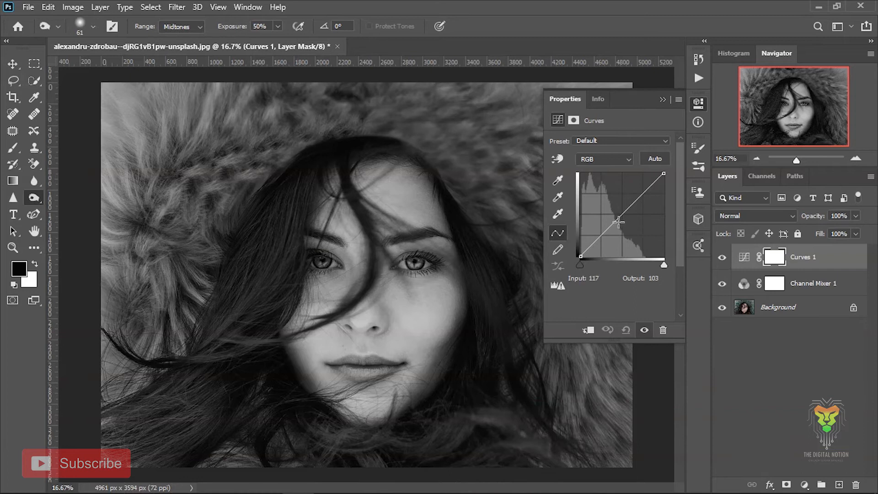
pyautogui.moveTo(617, 221); pyautogui.dragTo(615, 217)
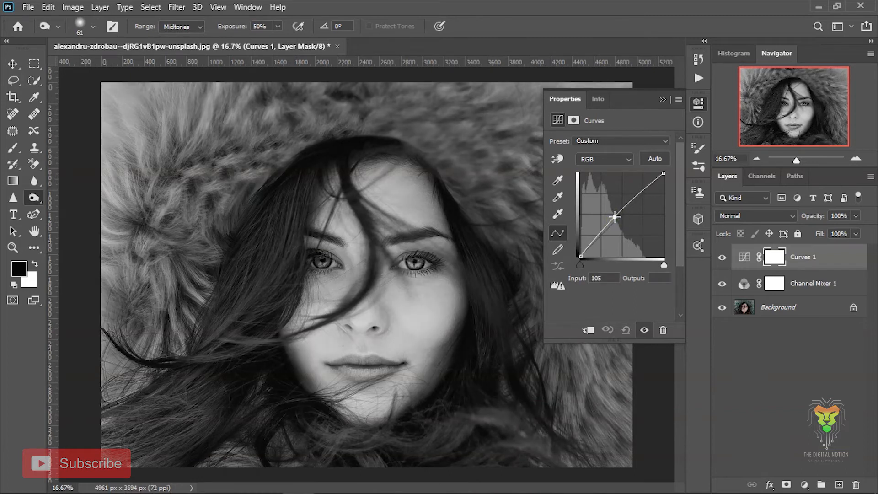
pyautogui.moveTo(599, 235); pyautogui.dragTo(599, 236)
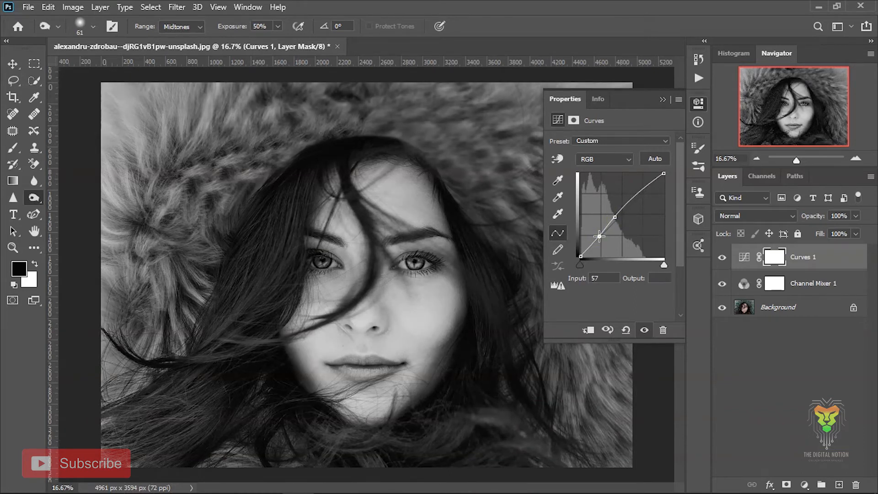
pyautogui.moveTo(637, 195); pyautogui.dragTo(668, 183)
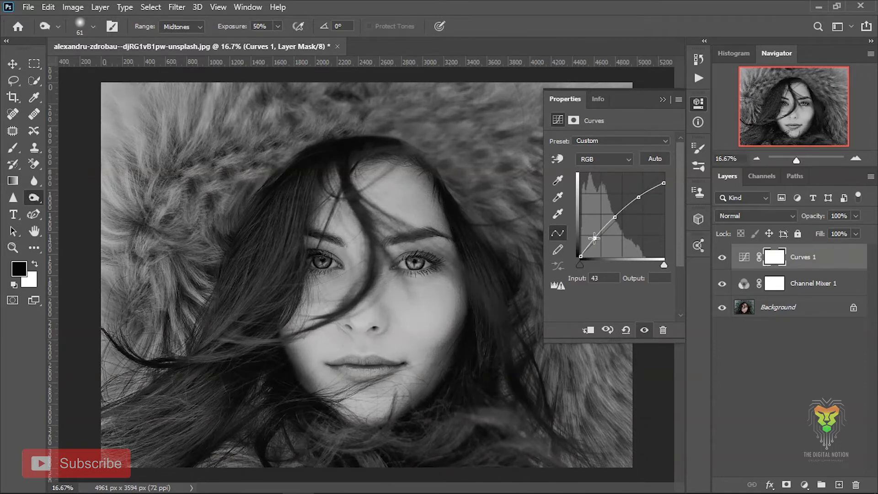
pyautogui.moveTo(581, 256); pyautogui.dragTo(599, 236)
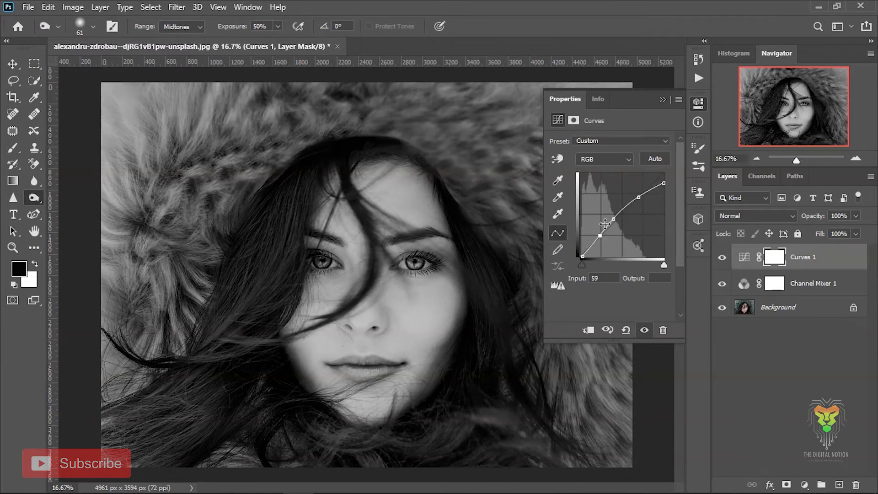
pyautogui.click(662, 100)
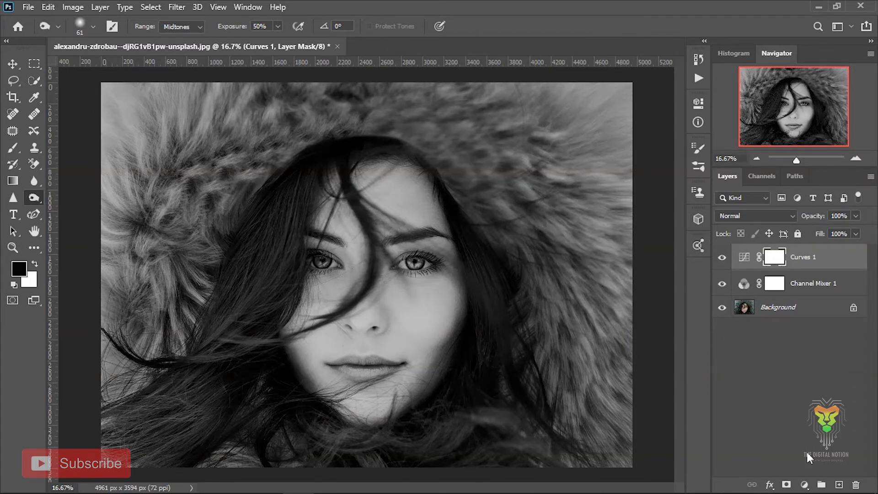
# Add a Levels adjustment layer with input black at 10 and output levels from 10 to 240.
pyautogui.click(805, 484)
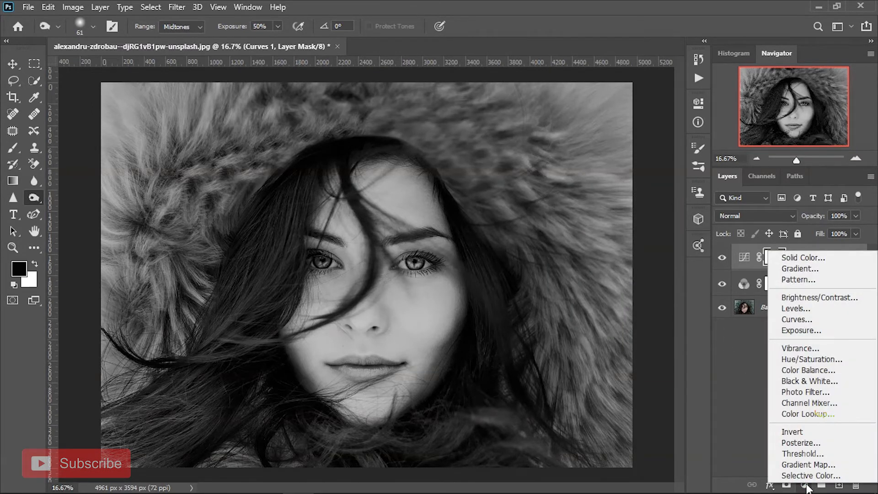
pyautogui.click(836, 307)
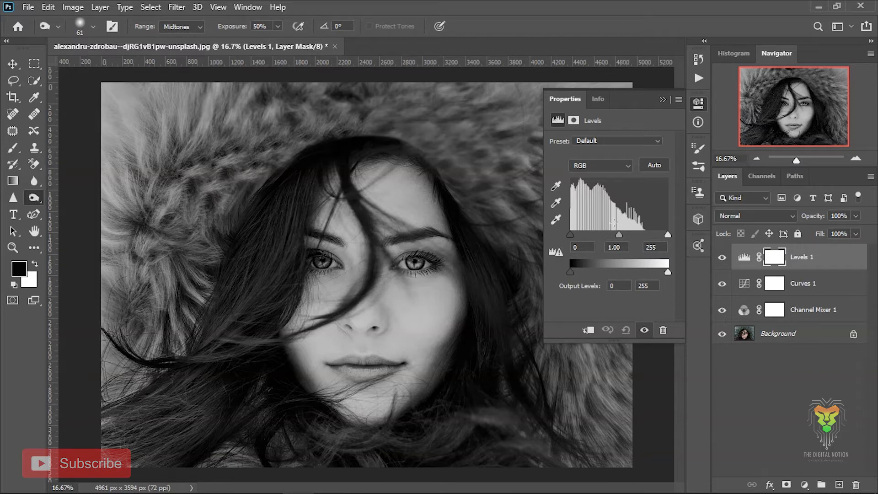
pyautogui.moveTo(570, 236); pyautogui.dragTo(586, 236)
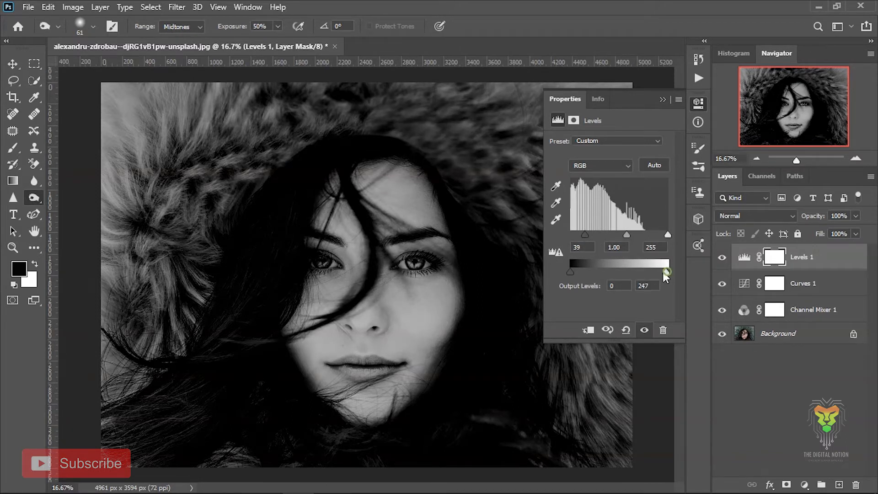
pyautogui.moveTo(659, 273); pyautogui.dragTo(679, 274)
pyautogui.moveTo(586, 235); pyautogui.dragTo(574, 238)
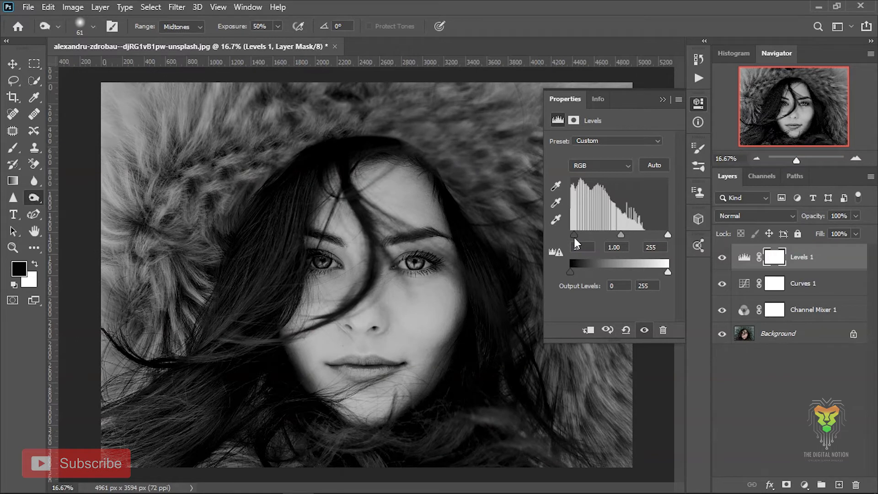
pyautogui.moveTo(572, 273); pyautogui.dragTo(575, 276)
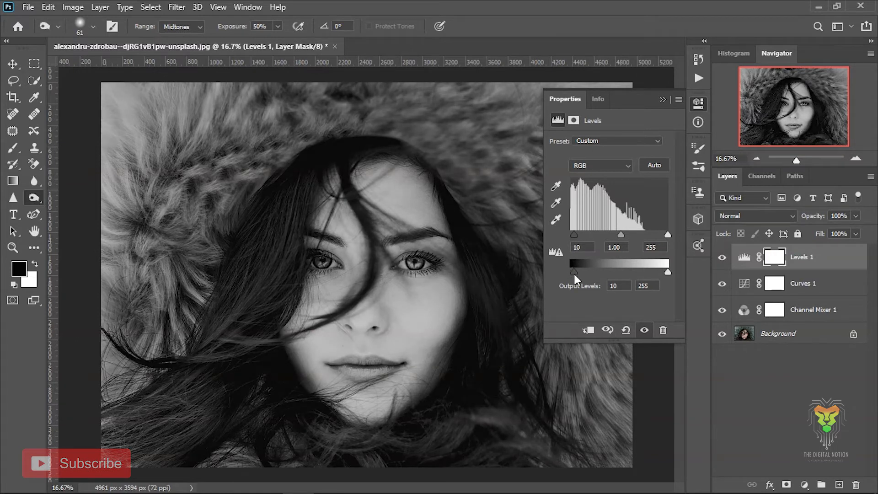
pyautogui.moveTo(663, 273); pyautogui.dragTo(662, 273)
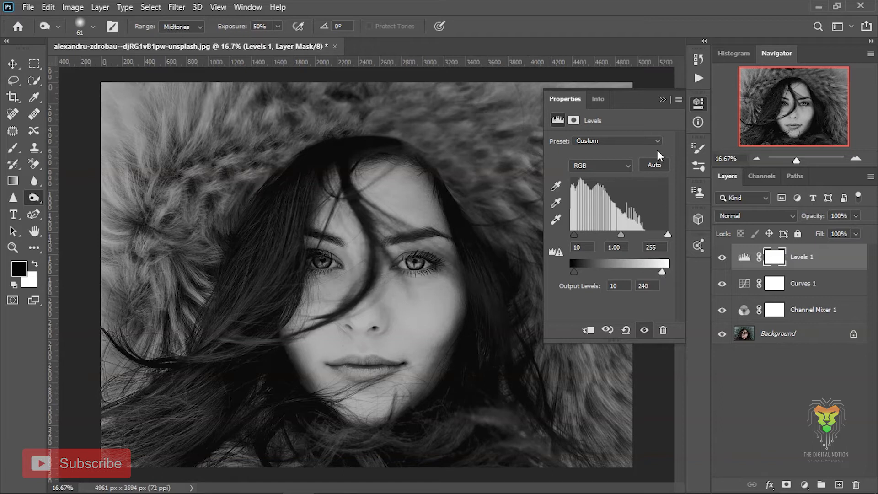
pyautogui.click(665, 99)
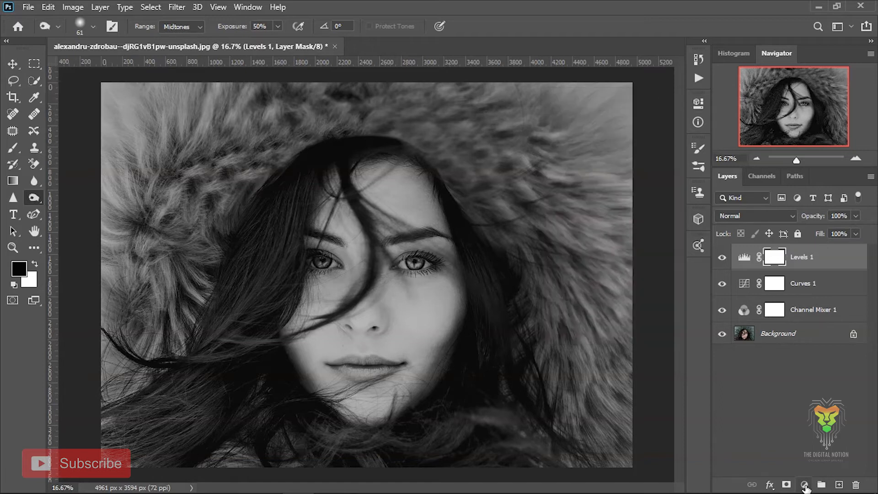
# Add a second Levels adjustment layer on top and rename it Face_highlight.
pyautogui.click(805, 485)
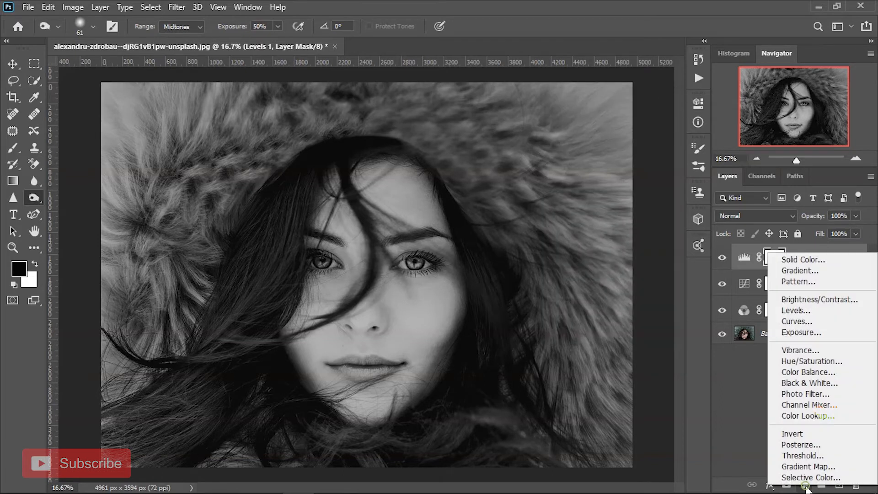
pyautogui.click(825, 311)
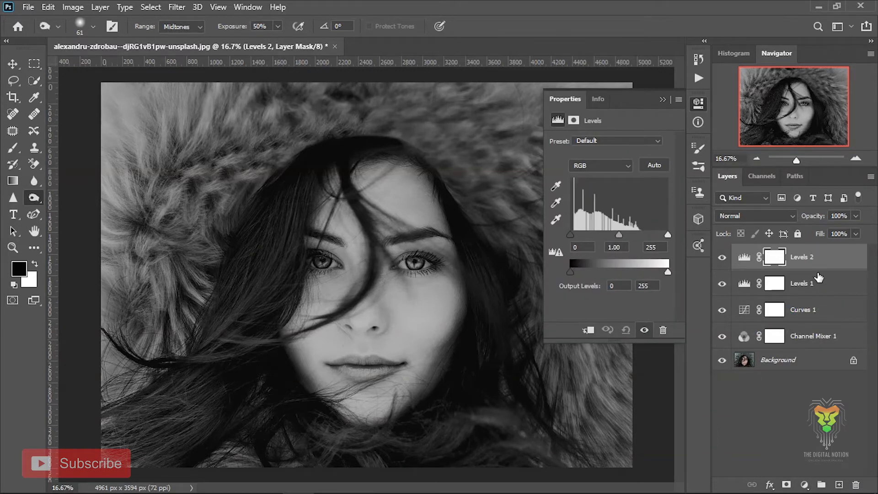
pyautogui.doubleClick(810, 259)
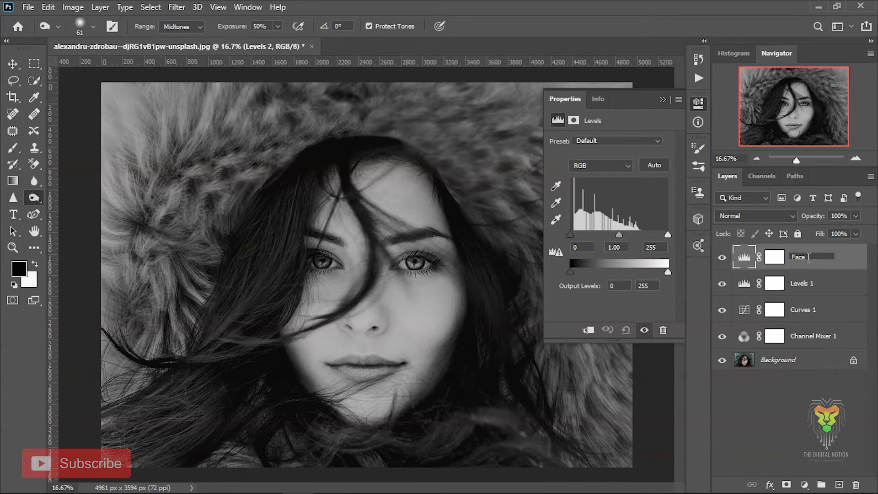
pyautogui.write('Face_highlight')
pyautogui.press('Return')
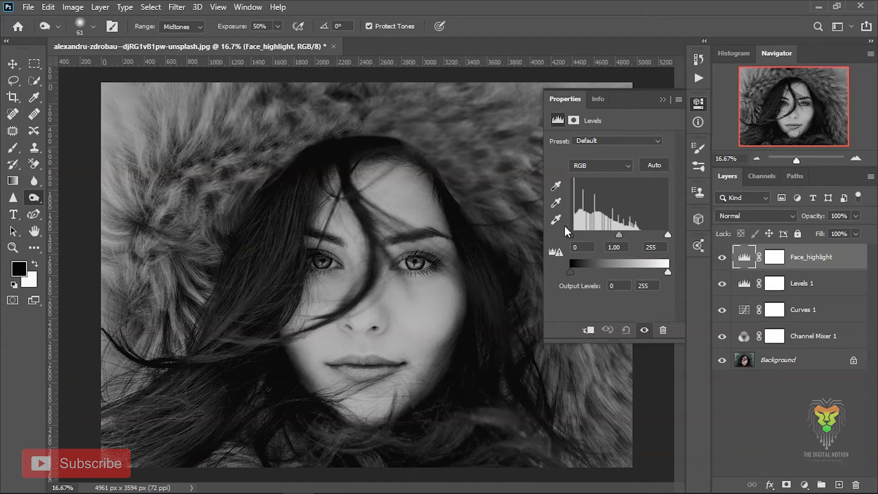
# Darken the image with the Face_highlight levels by raising the input black, setting midtones to 0.86 and output white to 201.
pyautogui.moveTo(571, 234); pyautogui.dragTo(629, 235)
pyautogui.moveTo(665, 270); pyautogui.dragTo(648, 271)
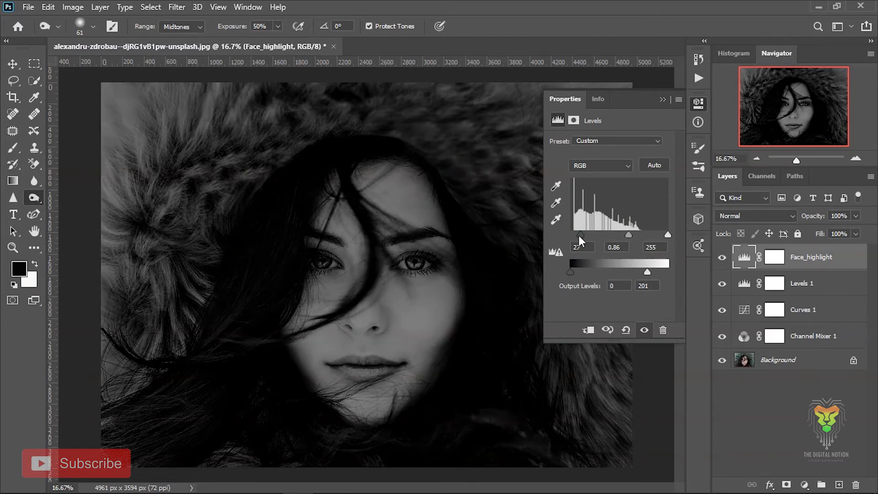
pyautogui.click(663, 99)
# Mask out the darkening over the face with one black dab of a 2833 px brush on the Face_highlight layer mask.
pyautogui.click(773, 258)
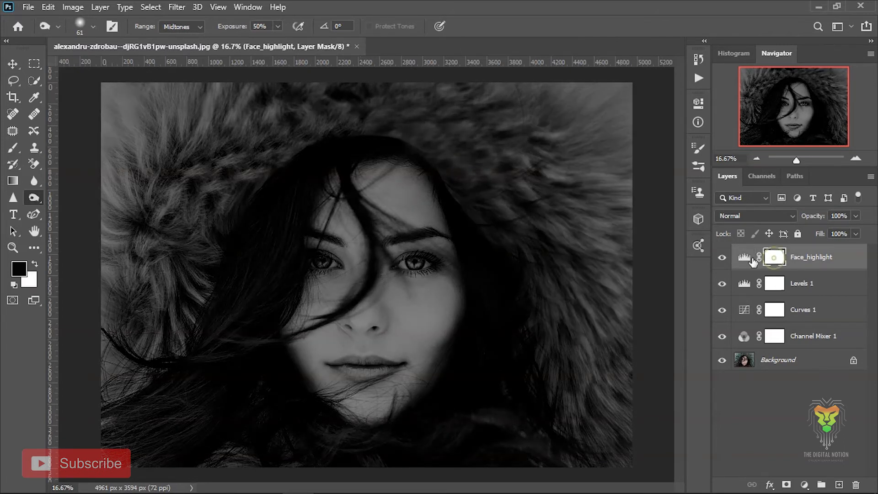
pyautogui.click(10, 150)
pyautogui.moveTo(313, 263)
pyautogui.mouseDown()
pyautogui.moveTo(485, 276)
pyautogui.moveTo(460, 276)
pyautogui.moveTo(476, 276)
pyautogui.mouseUp()
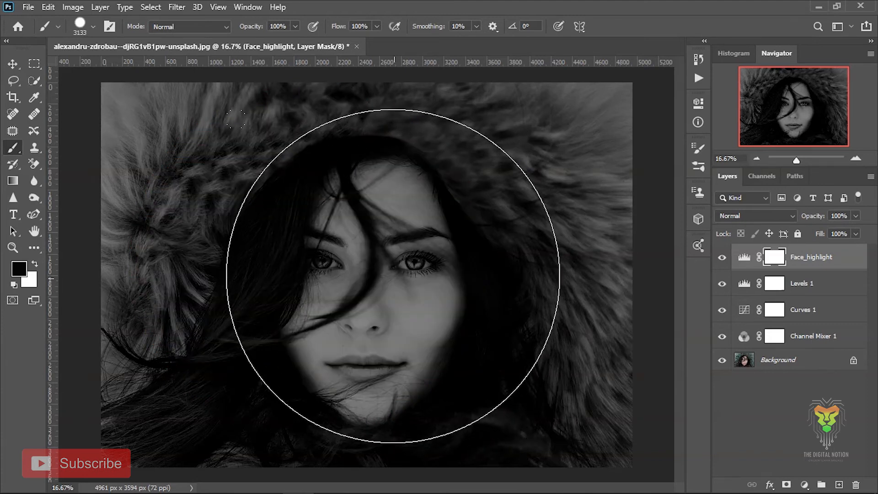
pyautogui.moveTo(361, 281); pyautogui.dragTo(353, 290)
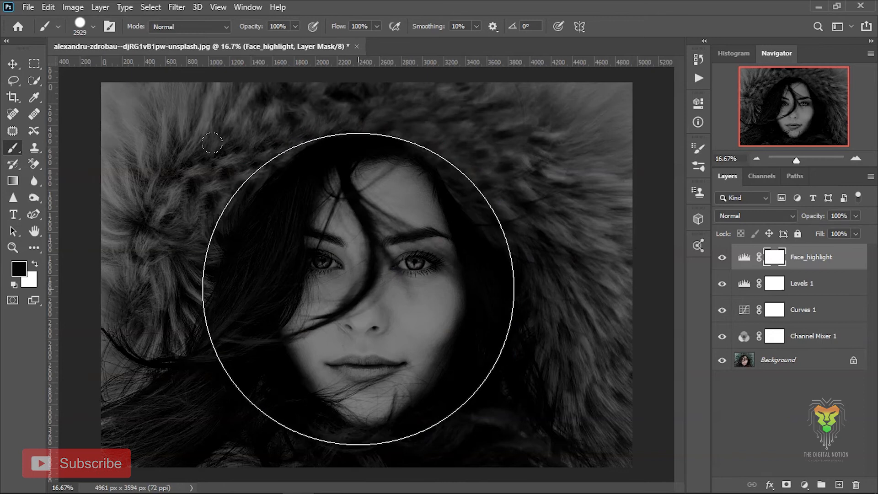
pyautogui.moveTo(365, 290)
pyautogui.mouseDown()
pyautogui.moveTo(354, 295)
pyautogui.moveTo(368, 291)
pyautogui.mouseUp()
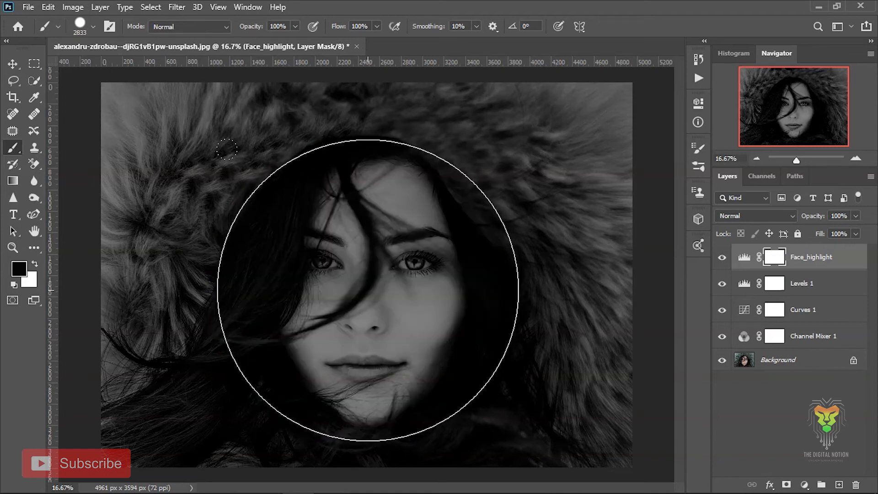
pyautogui.click(368, 290)
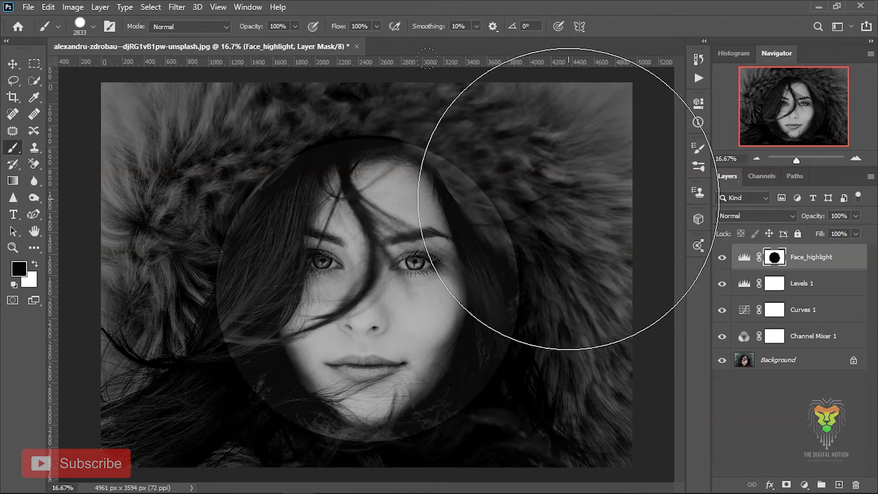
pyautogui.moveTo(556, 193)
pyautogui.mouseDown()
pyautogui.moveTo(298, 219)
pyautogui.moveTo(333, 223)
pyautogui.mouseUp()
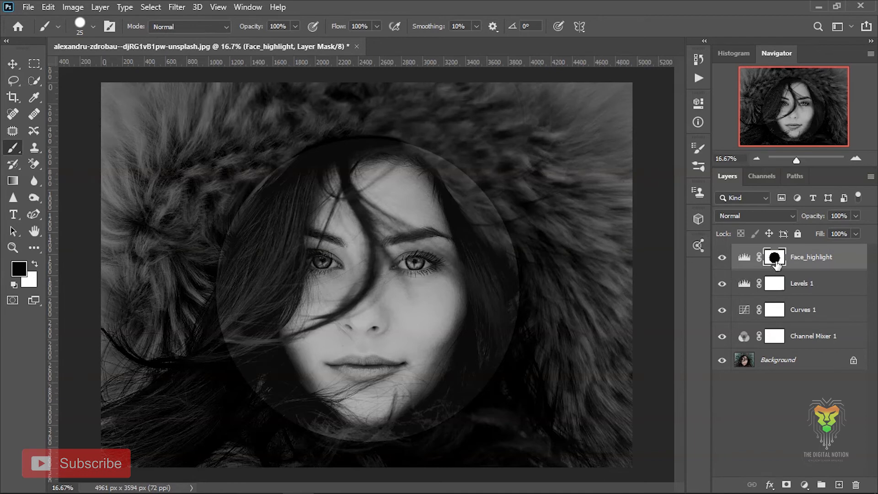
pyautogui.hotkey('ctrl', 'alt', 'r')
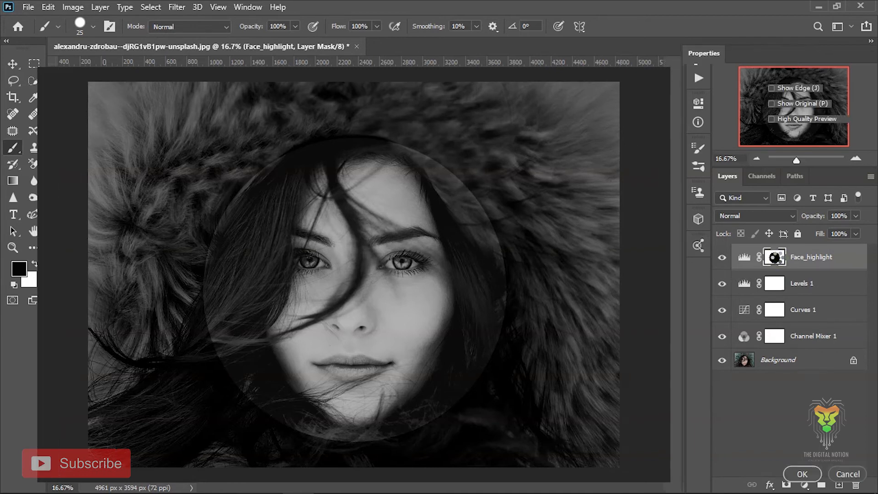
pyautogui.click(844, 476)
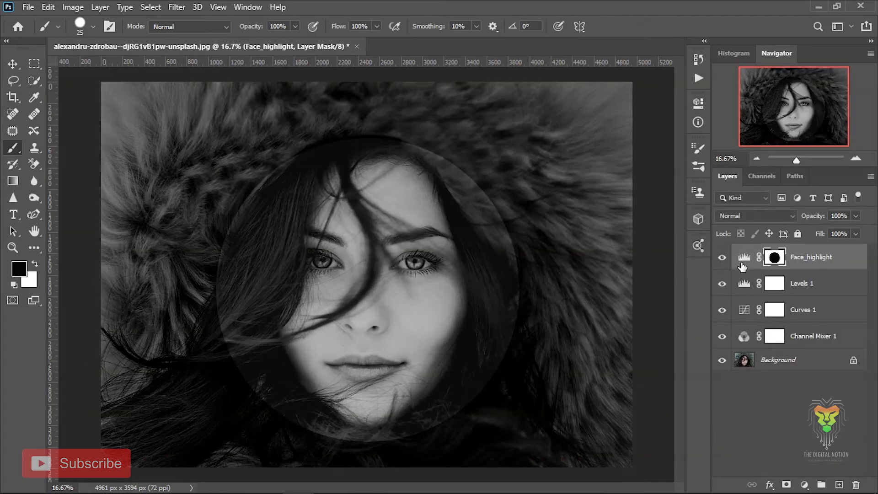
# Feather the Face_highlight layer mask strongly so the hard circular edge around the face blends into the darker surroundings.
pyautogui.click(743, 261)
pyautogui.doubleClick(742, 261)
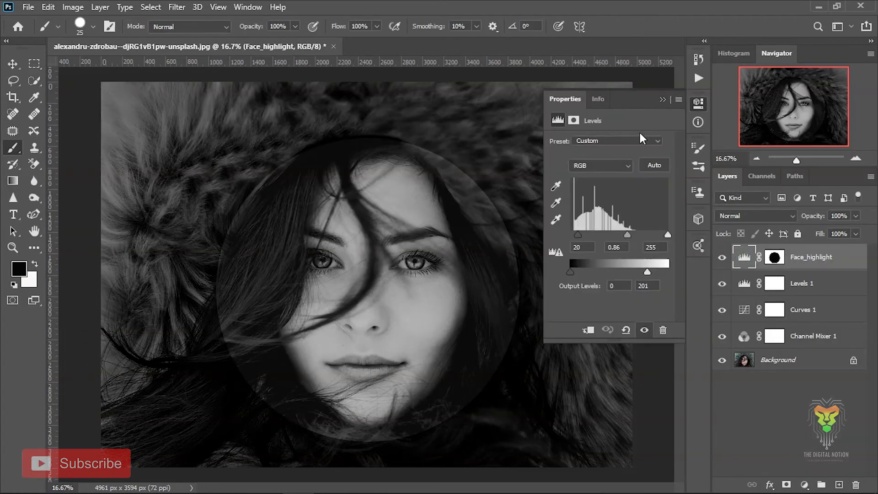
pyautogui.click(575, 117)
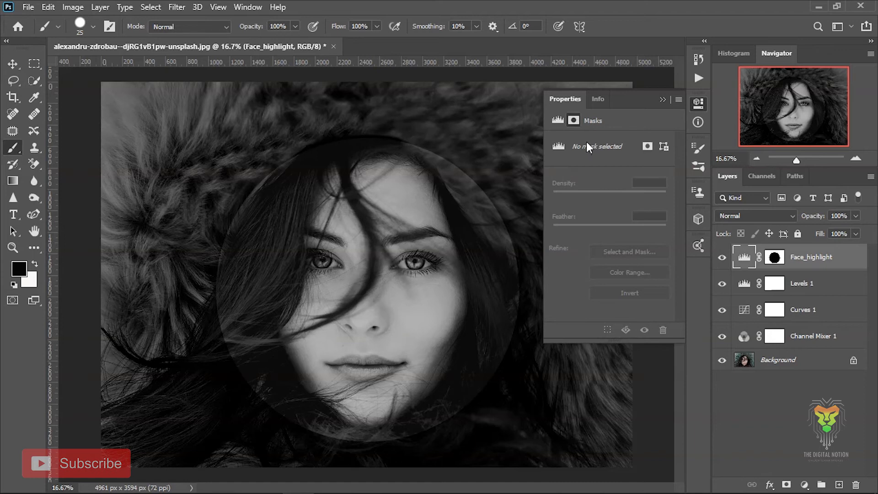
pyautogui.click(771, 259)
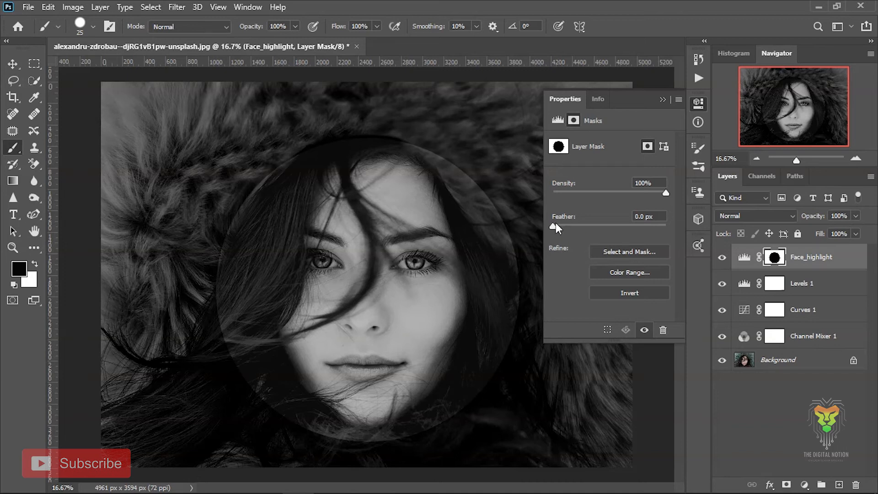
pyautogui.moveTo(572, 226); pyautogui.dragTo(655, 232)
pyautogui.click(669, 104)
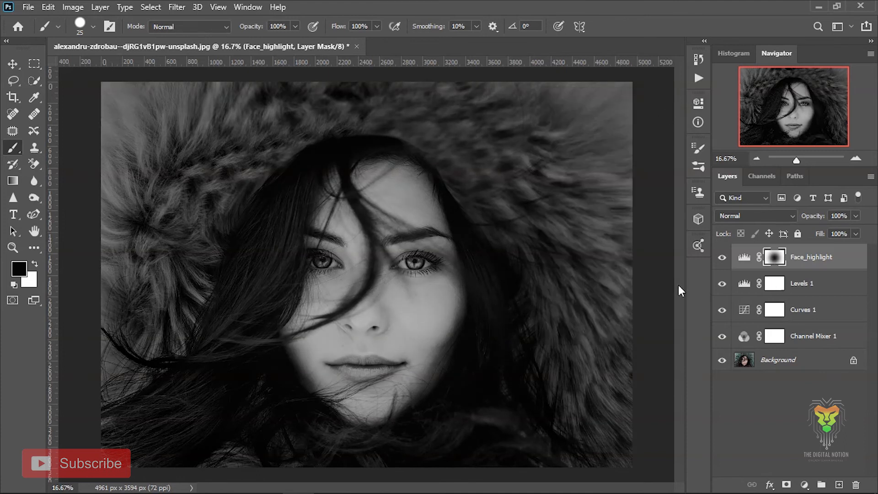
# Duplicate the Background layer and rename the copy Face details.
pyautogui.click(793, 359)
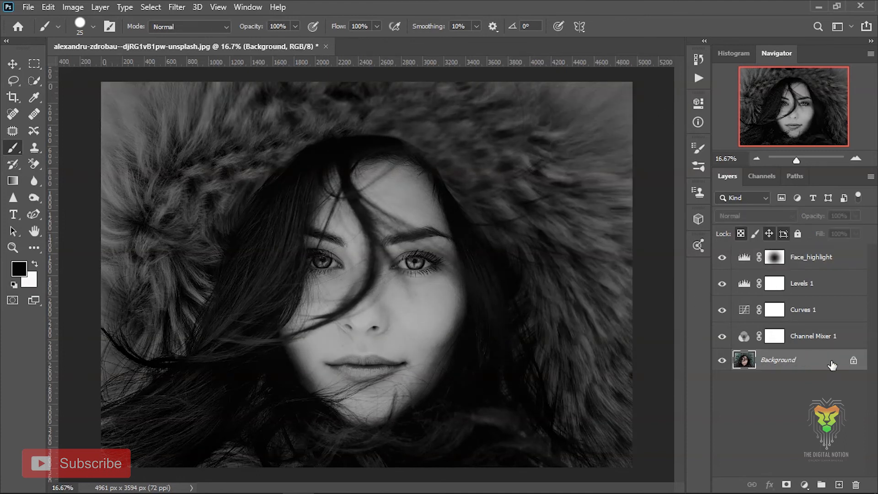
pyautogui.hotkey('ctrl', 'j')
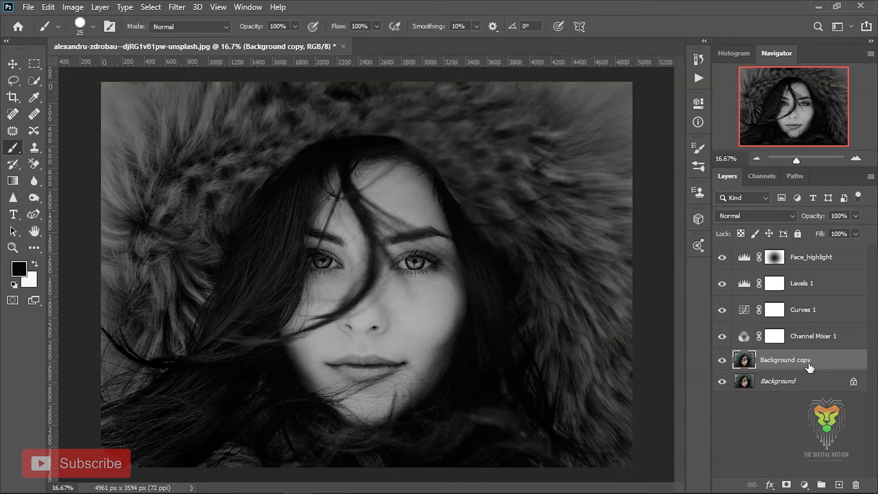
pyautogui.doubleClick(799, 360)
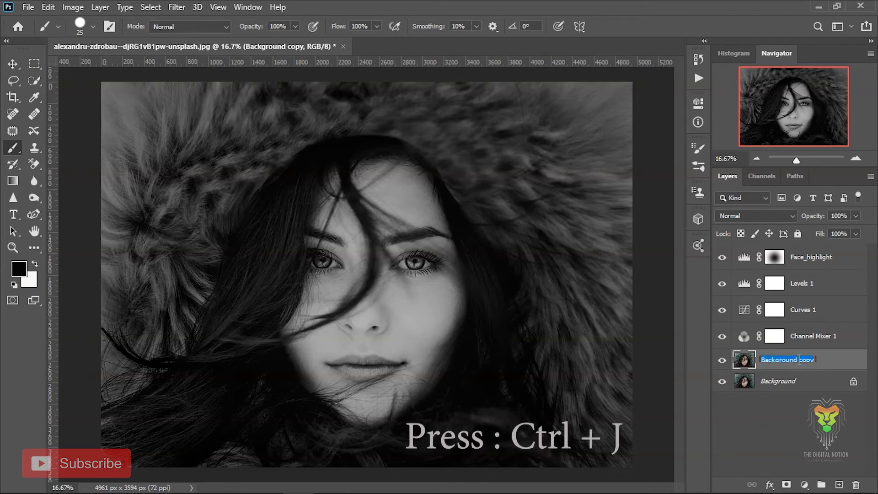
pyautogui.write('Face details')
pyautogui.press('Return')
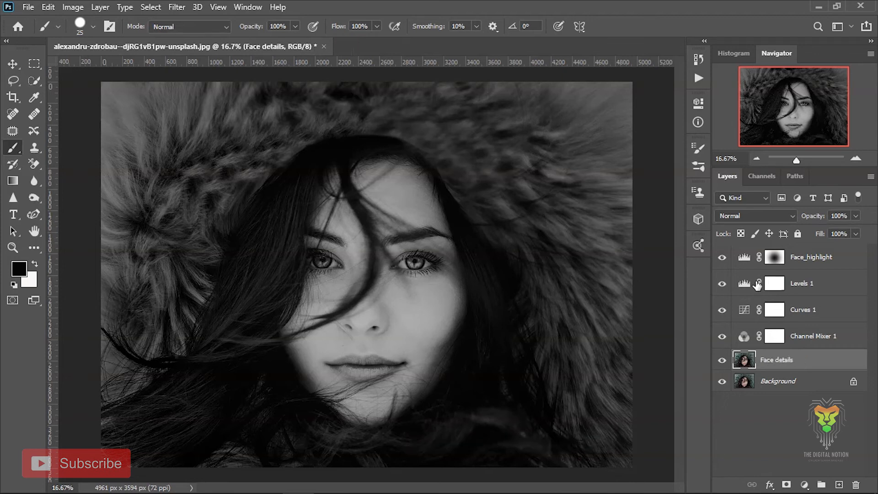
# Lighten the white of the left-hand eye on the Face details layer using an 82 px Dodge tool, midtones, 50% exposure.
pyautogui.hotkey('ctrl', '+')
pyautogui.hotkey('ctrl', '+')
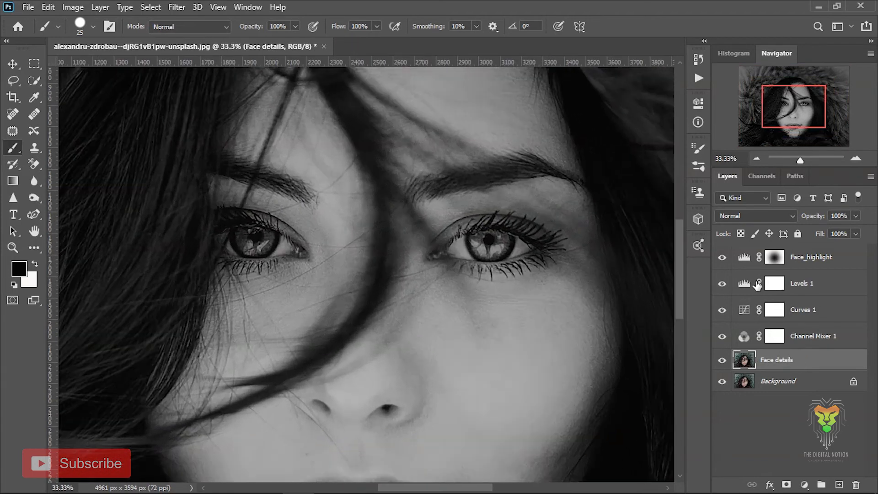
pyautogui.hotkey('ctrl', '+')
pyautogui.moveTo(795, 113); pyautogui.dragTo(798, 110)
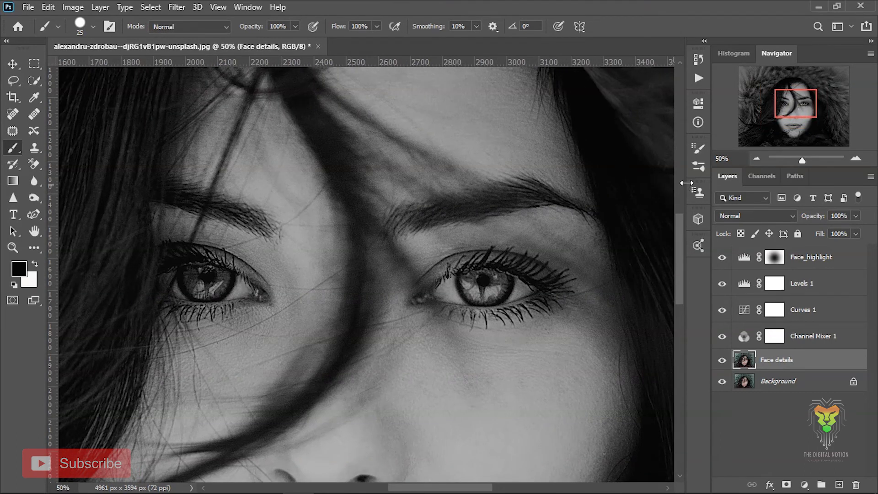
pyautogui.click(32, 196)
pyautogui.click(72, 199)
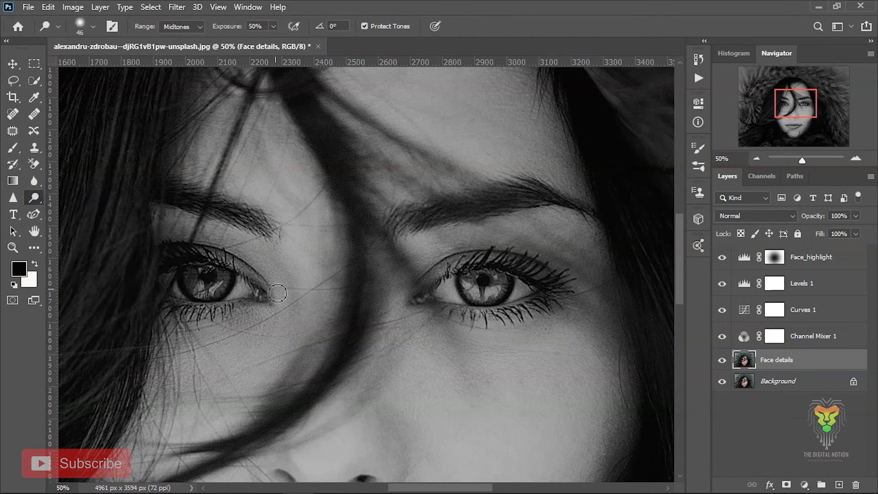
pyautogui.keyDown('alt'); pyautogui.rightClick(229, 284); pyautogui.keyUp('alt')
pyautogui.moveTo(229, 284); pyautogui.dragTo(244, 288)
pyautogui.keyDown('alt'); pyautogui.rightClick(243, 287); pyautogui.keyUp('alt')
pyautogui.moveTo(243, 290); pyautogui.dragTo(238, 286)
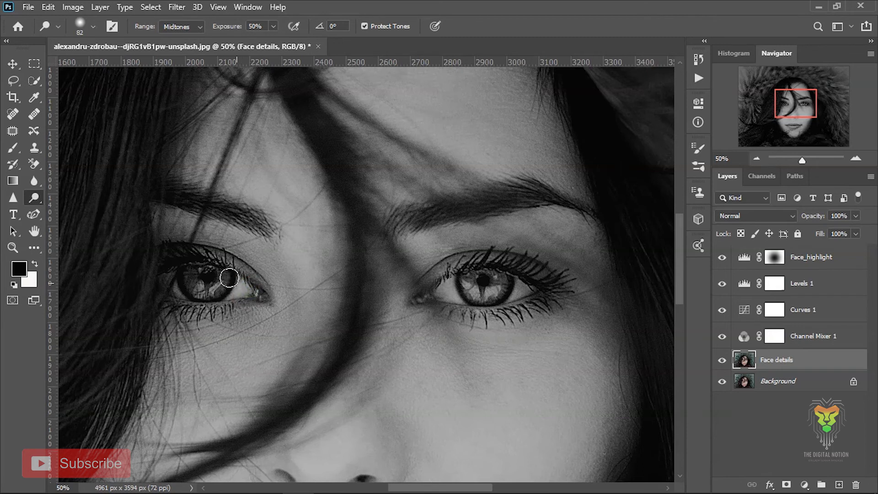
pyautogui.moveTo(188, 273)
pyautogui.mouseDown()
pyautogui.moveTo(168, 282)
pyautogui.moveTo(239, 288)
pyautogui.mouseUp()
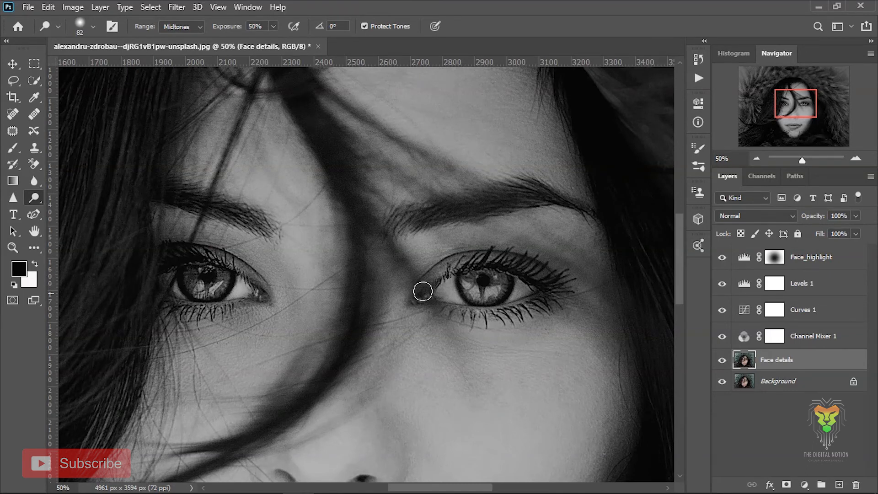
# Dodge the white of the right-hand eye and brighten the irises of both eyes.
pyautogui.moveTo(435, 291)
pyautogui.mouseDown()
pyautogui.moveTo(501, 275)
pyautogui.moveTo(528, 286)
pyautogui.moveTo(422, 297)
pyautogui.mouseUp()
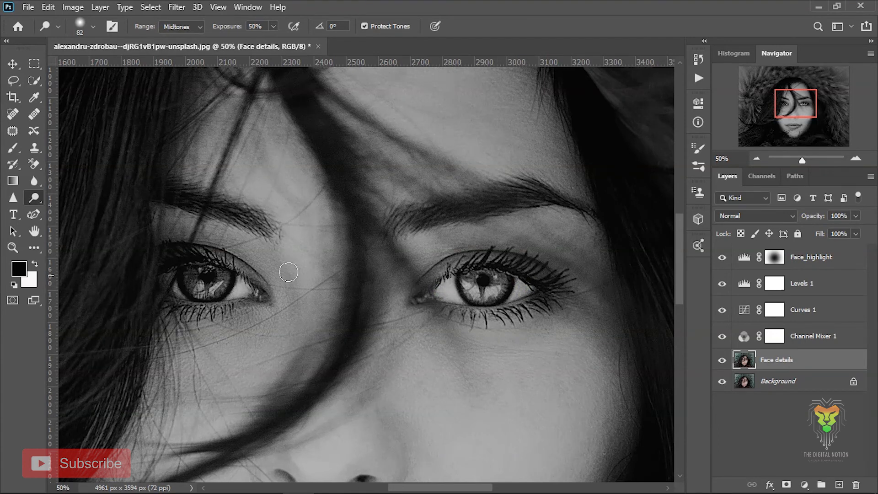
pyautogui.moveTo(225, 274); pyautogui.dragTo(220, 276)
pyautogui.moveTo(496, 280); pyautogui.dragTo(488, 294)
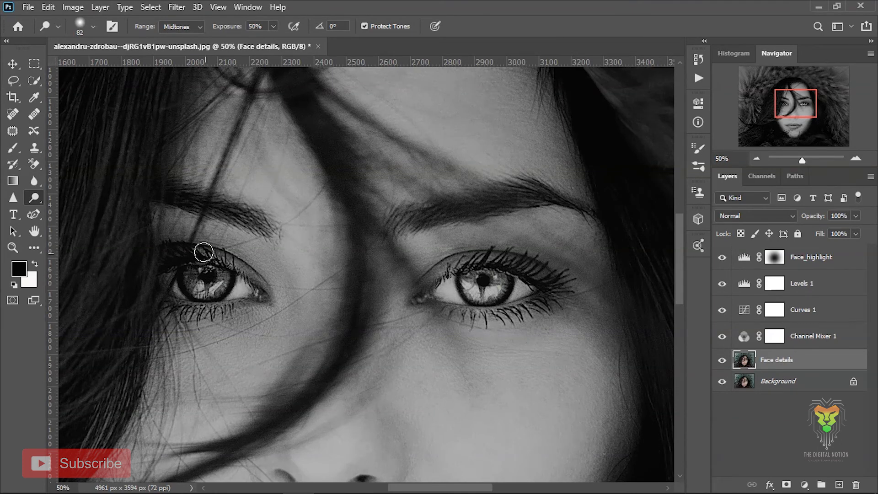
# Darken the corners and iris edges of both eyes using a 61 px Burn tool, midtones range, 50% exposure.
pyautogui.keyDown('alt'); pyautogui.click(40, 194); pyautogui.keyUp('alt')
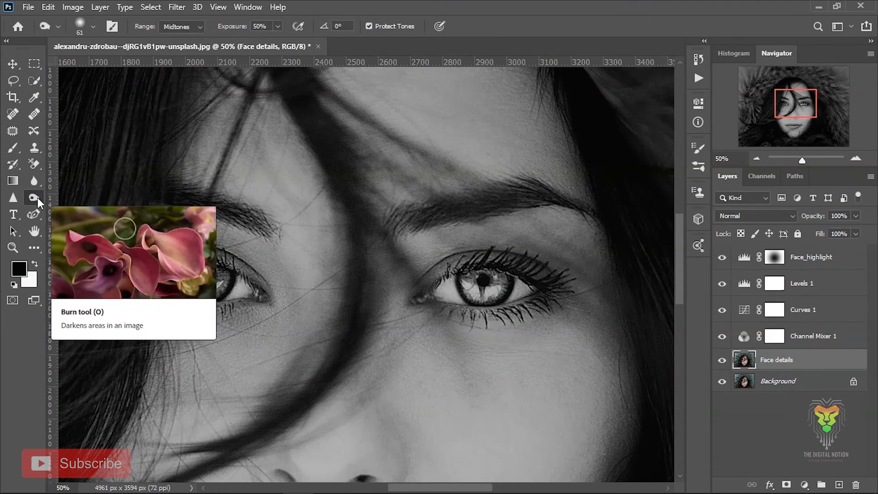
pyautogui.keyDown('alt'); pyautogui.rightClick(253, 293); pyautogui.keyUp('alt')
pyautogui.moveTo(252, 288)
pyautogui.mouseDown()
pyautogui.moveTo(236, 280)
pyautogui.moveTo(231, 300)
pyautogui.mouseUp()
pyautogui.moveTo(455, 286)
pyautogui.mouseDown()
pyautogui.moveTo(432, 298)
pyautogui.moveTo(442, 294)
pyautogui.mouseUp()
pyautogui.moveTo(520, 284); pyautogui.dragTo(487, 305)
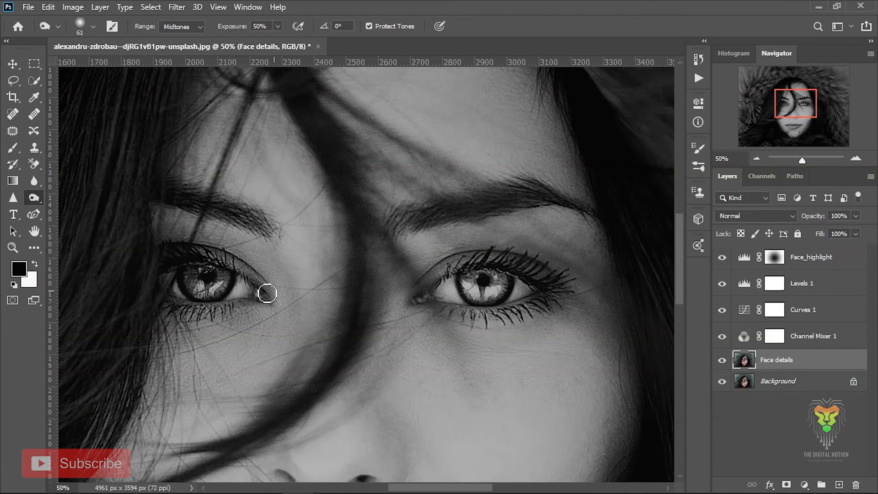
pyautogui.moveTo(230, 279); pyautogui.dragTo(188, 281)
pyautogui.moveTo(476, 280)
pyautogui.mouseDown()
pyautogui.moveTo(505, 283)
pyautogui.moveTo(483, 298)
pyautogui.moveTo(468, 281)
pyautogui.moveTo(488, 276)
pyautogui.mouseUp()
# Burn along the lips on the Face details layer to deepen their shading.
pyautogui.scroll(-5, 438, 328)
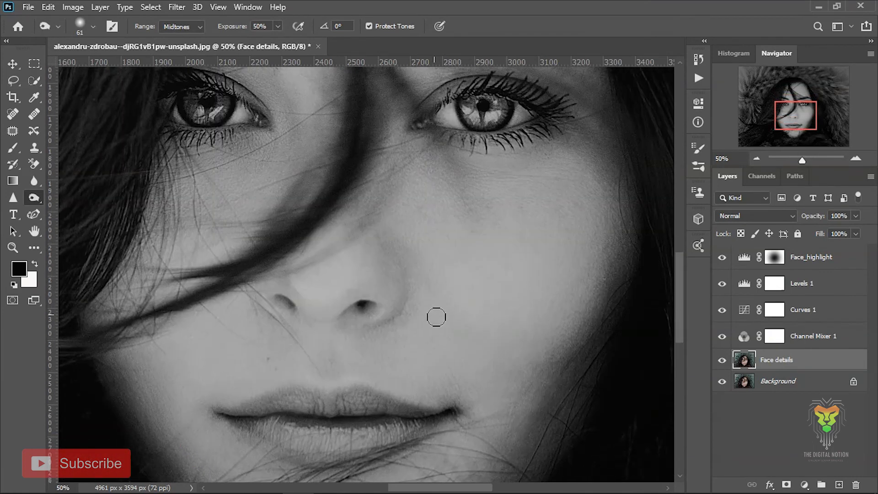
pyautogui.scroll(-2, 409, 322)
pyautogui.keyDown('alt'); pyautogui.moveTo(235, 367); pyautogui.dragTo(454, 361); pyautogui.keyUp('alt')
pyautogui.moveTo(249, 362)
pyautogui.mouseDown()
pyautogui.moveTo(418, 364)
pyautogui.moveTo(220, 365)
pyautogui.mouseUp()
pyautogui.moveTo(292, 370)
pyautogui.mouseDown()
pyautogui.moveTo(310, 355)
pyautogui.moveTo(298, 349)
pyautogui.moveTo(402, 359)
pyautogui.moveTo(273, 356)
pyautogui.moveTo(277, 379)
pyautogui.moveTo(406, 379)
pyautogui.moveTo(218, 376)
pyautogui.mouseUp()
pyautogui.moveTo(789, 163); pyautogui.dragTo(795, 170)
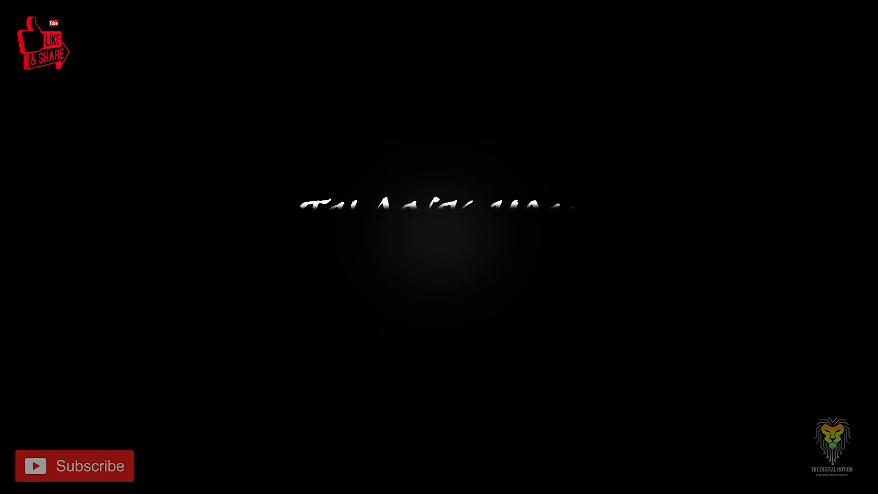